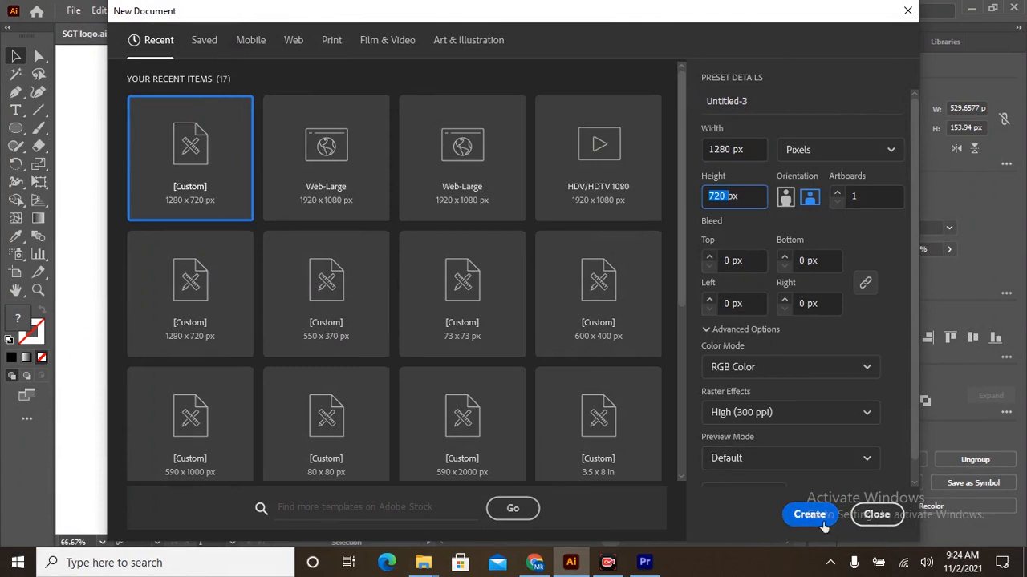
Create a 1280 x 720 px document and draw an upright unfilled ellipse about 131 x 332 px near the artboard's centre.
click(810, 515)
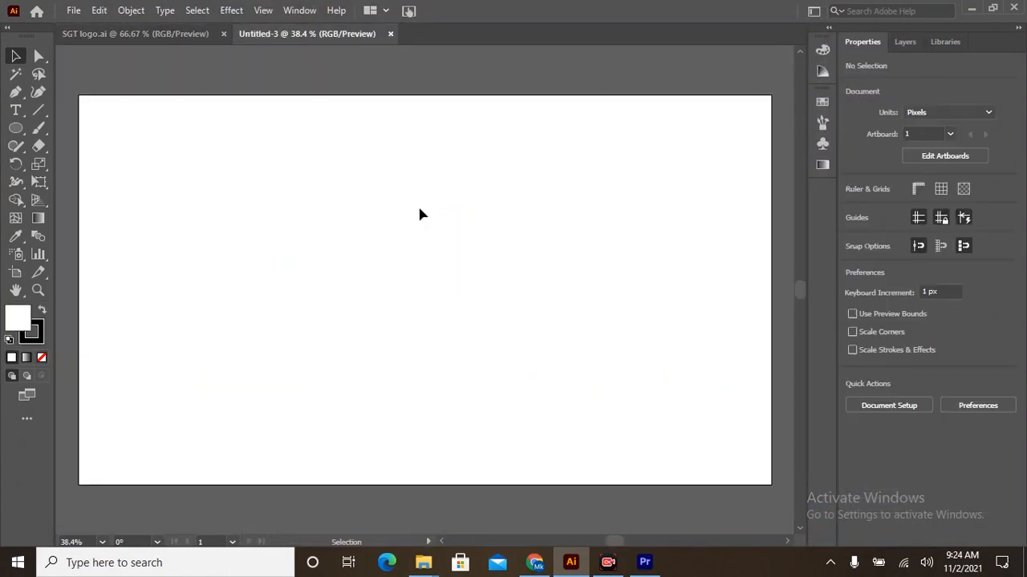
click(17, 128)
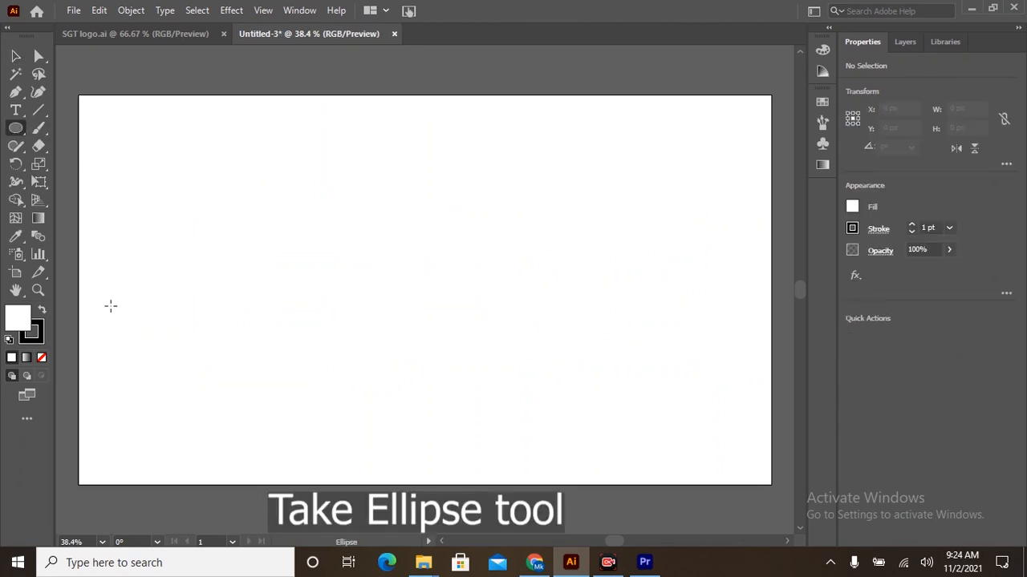
click(42, 359)
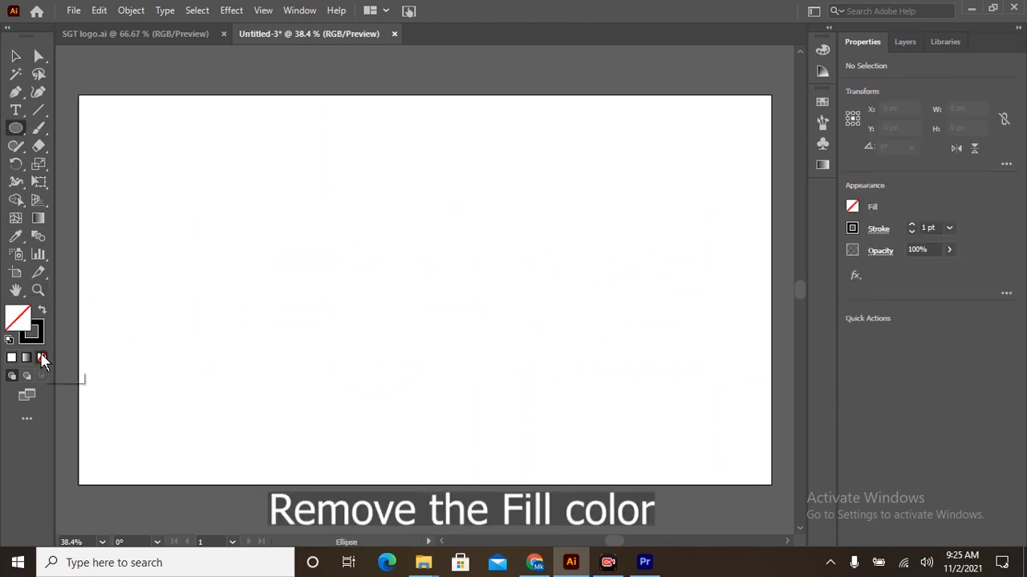
drag(380, 199, 451, 381)
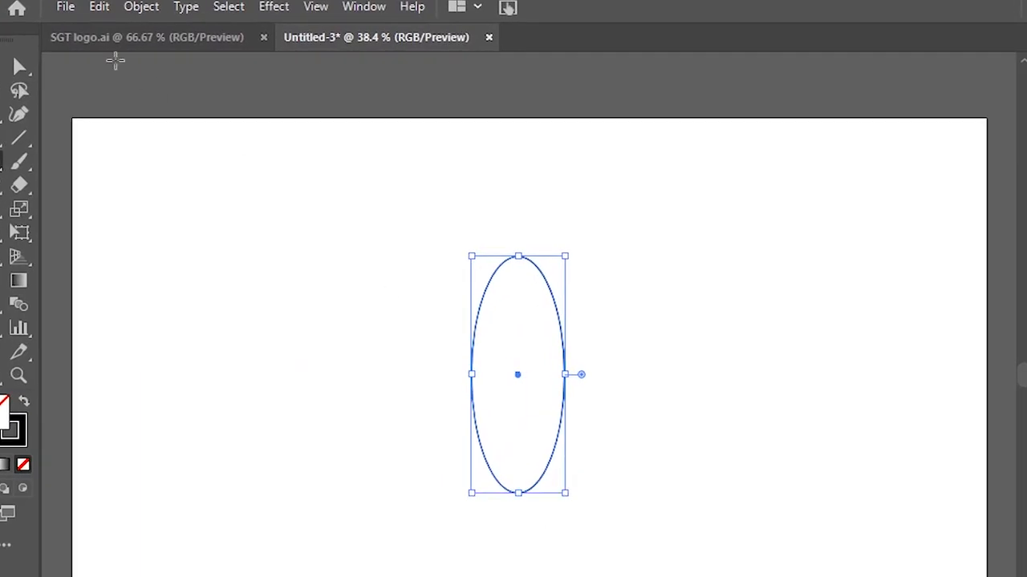
Paste a copy of the ellipse in place and rotate it 90 degrees to form a cross.
click(94, 8)
click(133, 102)
click(99, 8)
click(149, 188)
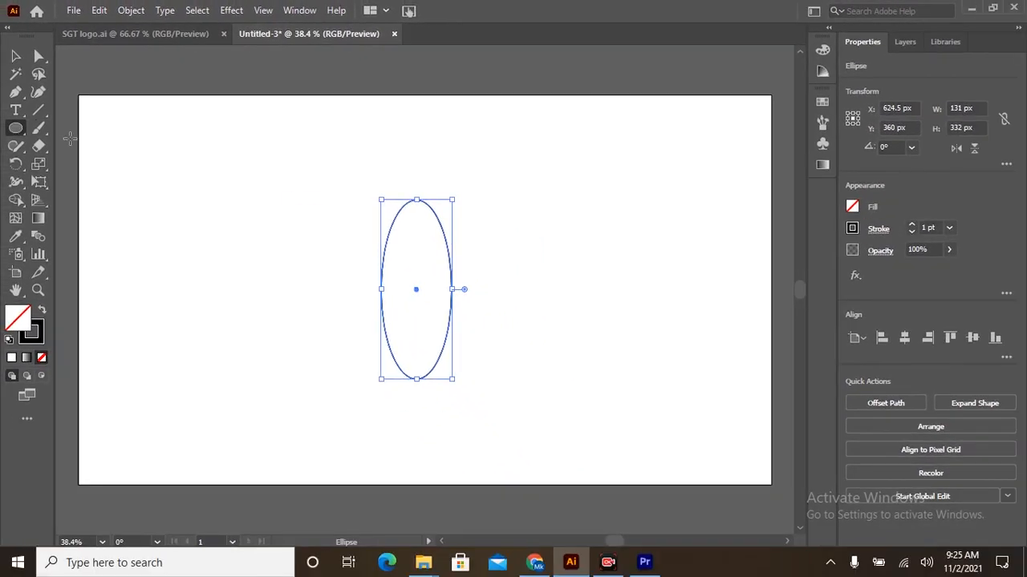
click(15, 56)
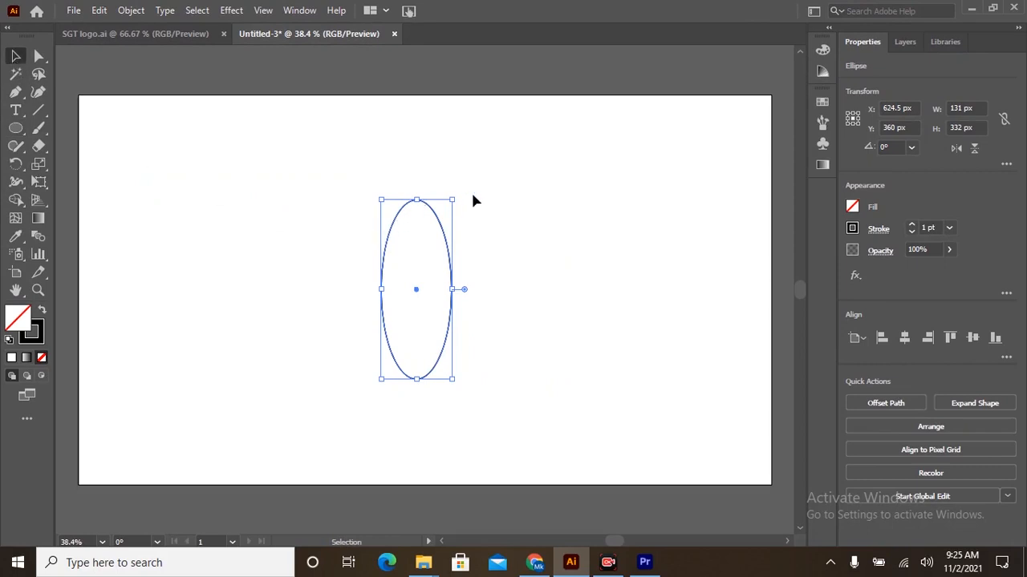
drag(458, 195, 503, 300)
Paste a copy of both crossed ellipses in place and rotate it 45 degrees to form an eight-petal pattern.
drag(335, 183, 504, 383)
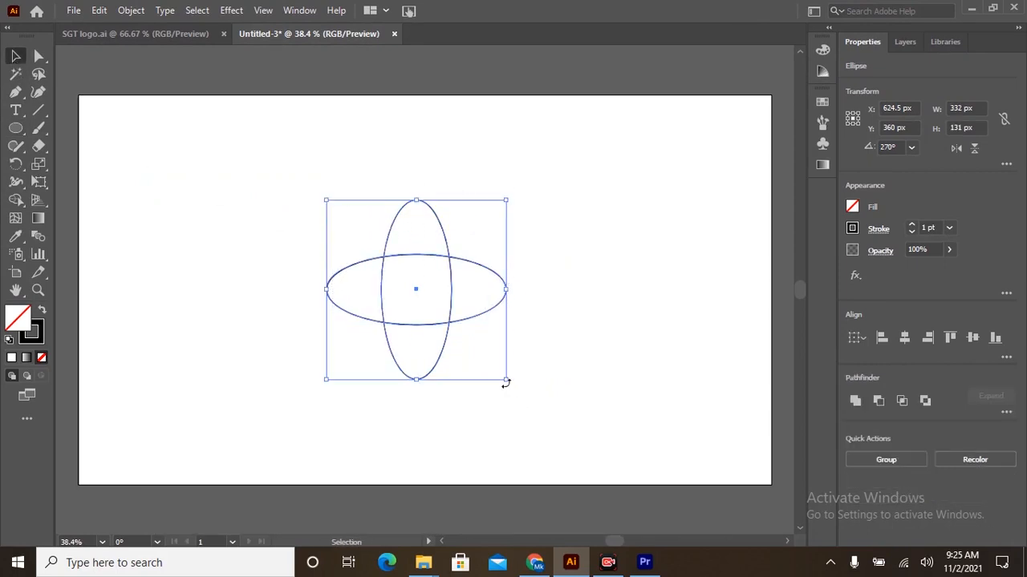
click(97, 9)
click(142, 120)
click(99, 12)
click(183, 210)
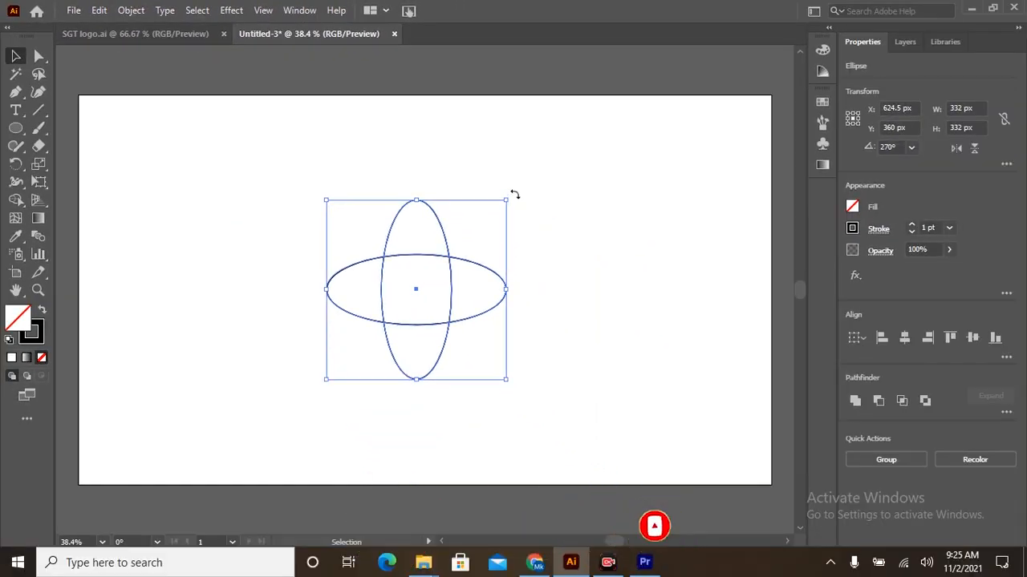
drag(514, 194, 551, 289)
key(ctrl+a)
click(111, 171)
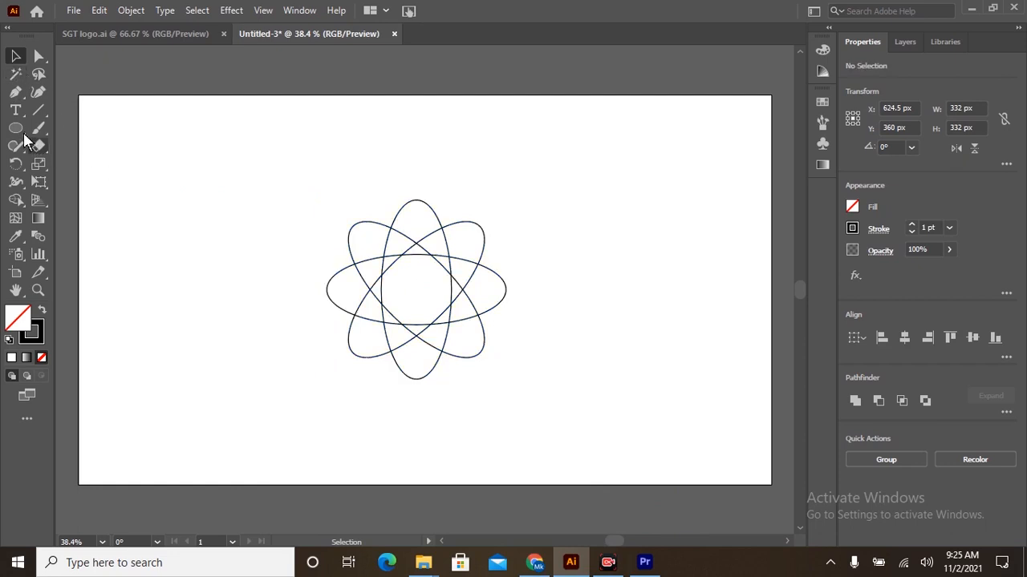
Draw a circle at the common centre of the ellipses and resize it to fit the central opening.
click(15, 127)
key(ctrl+equal)
key(ctrl+equal)
key(ctrl+equal)
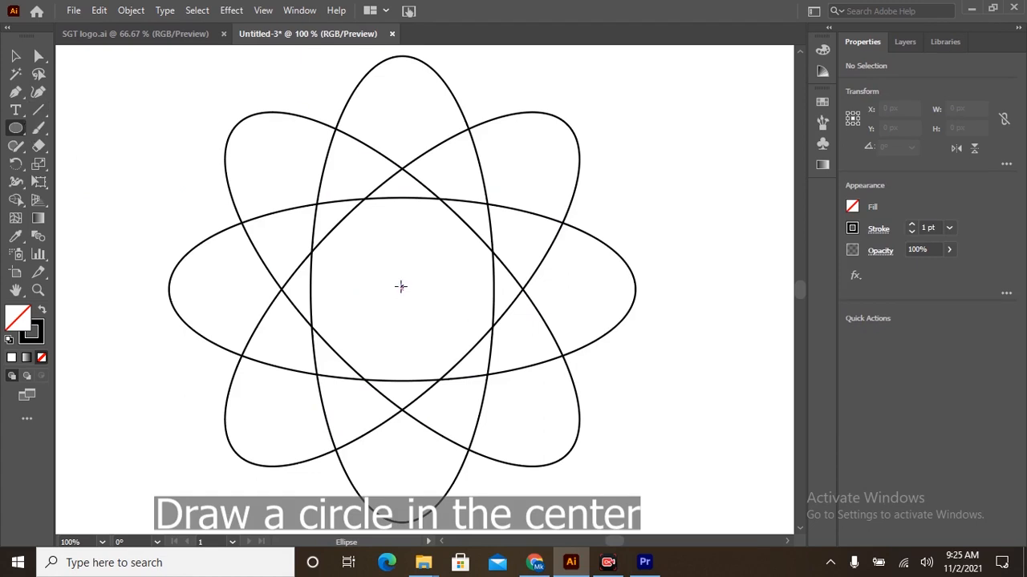
drag(402, 288, 495, 385)
key(v)
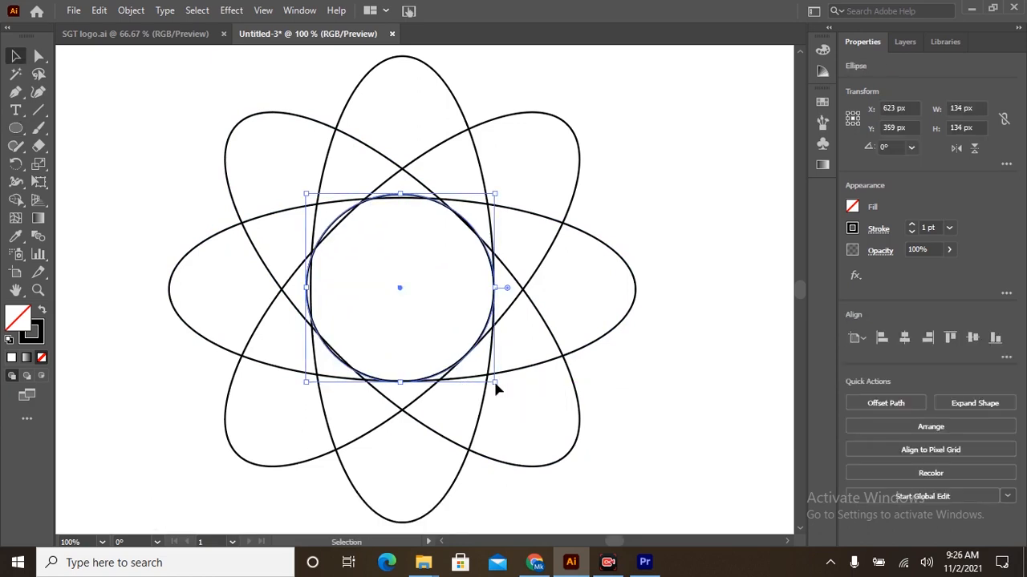
key(ctrl+z)
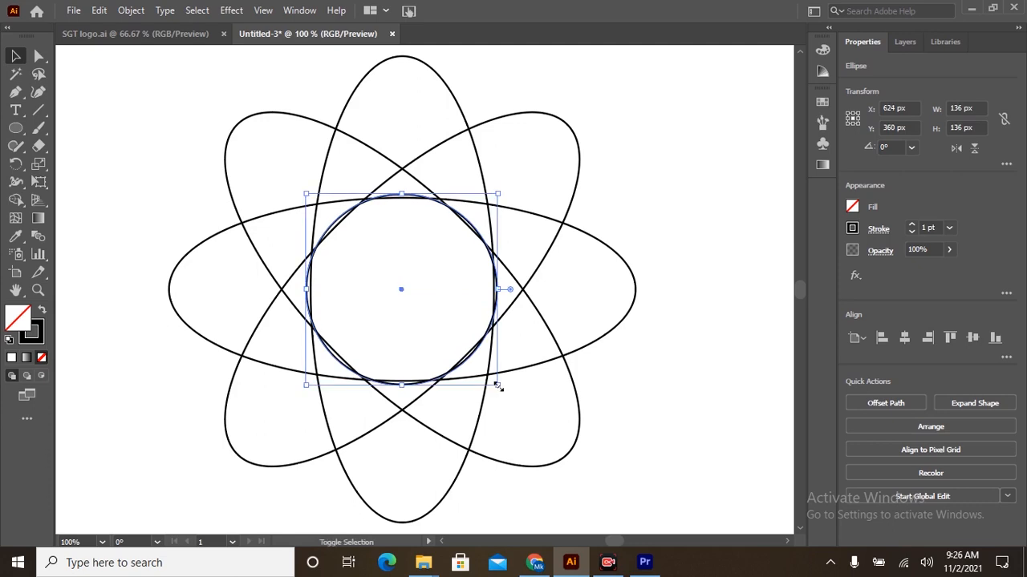
drag(497, 386, 495, 383)
Select all shapes and use the Shape Builder to merge the upper-left, left, lower-left and bottom petals, each swirling towards the central circle.
drag(188, 112, 653, 513)
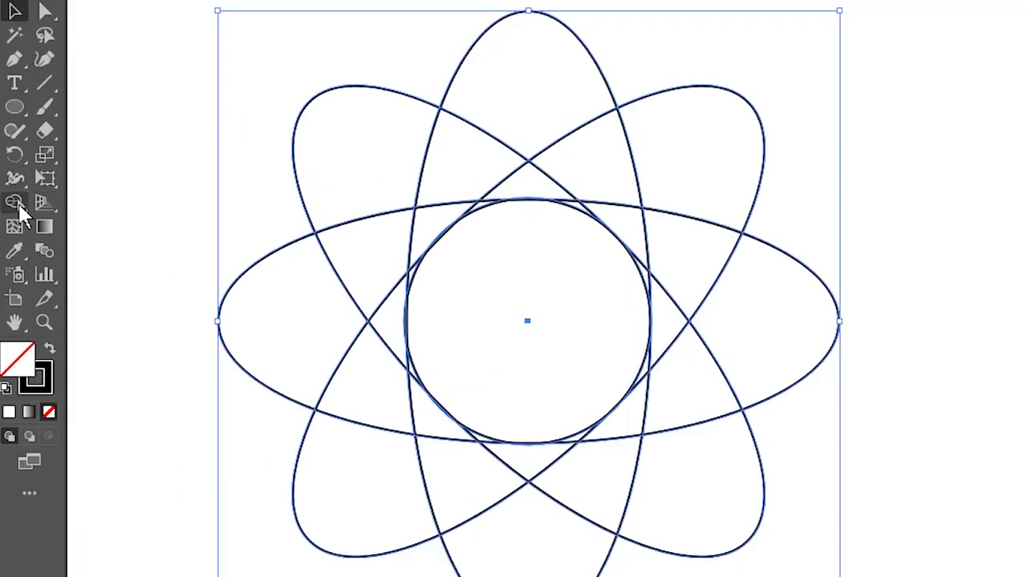
click(15, 200)
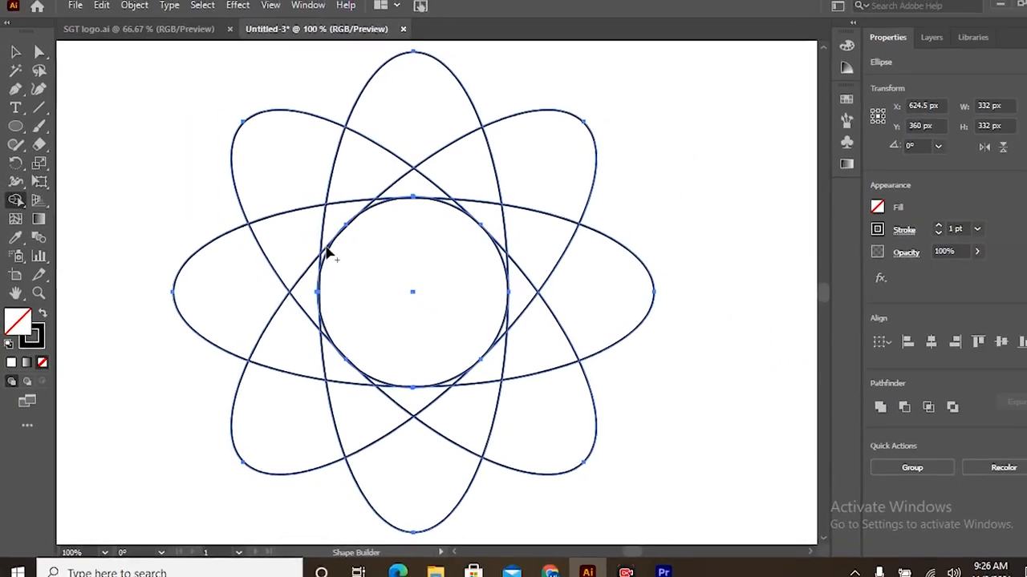
key(ctrl+minus)
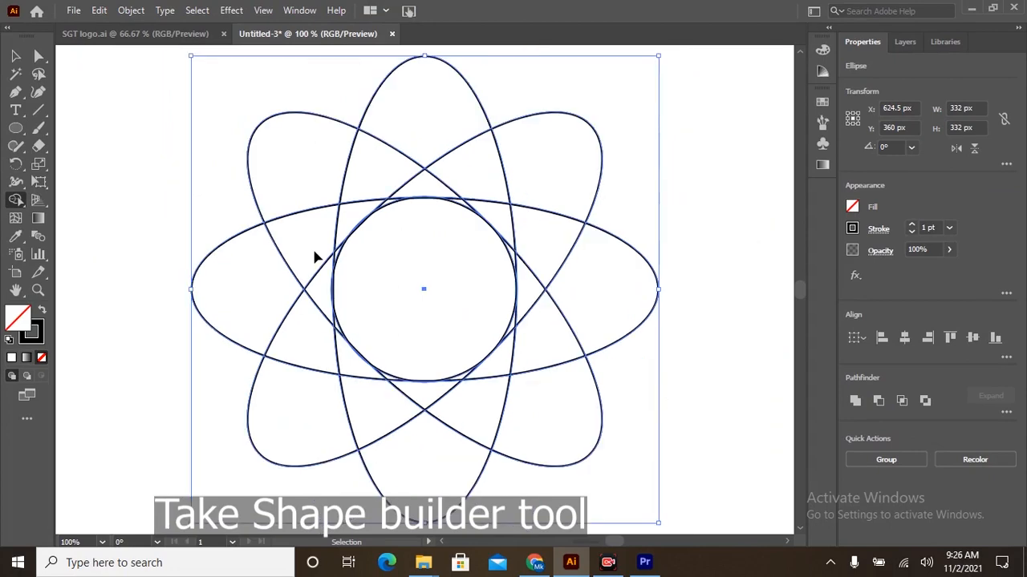
drag(281, 158, 337, 334)
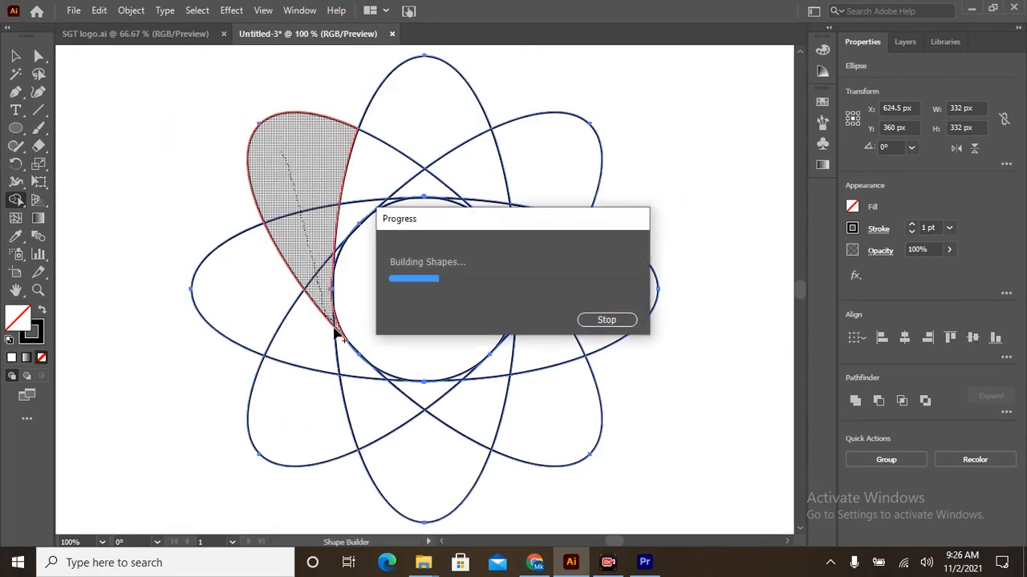
mouse_move(249, 282)
mouse_down()
mouse_move(355, 374)
mouse_move(398, 382)
mouse_up()
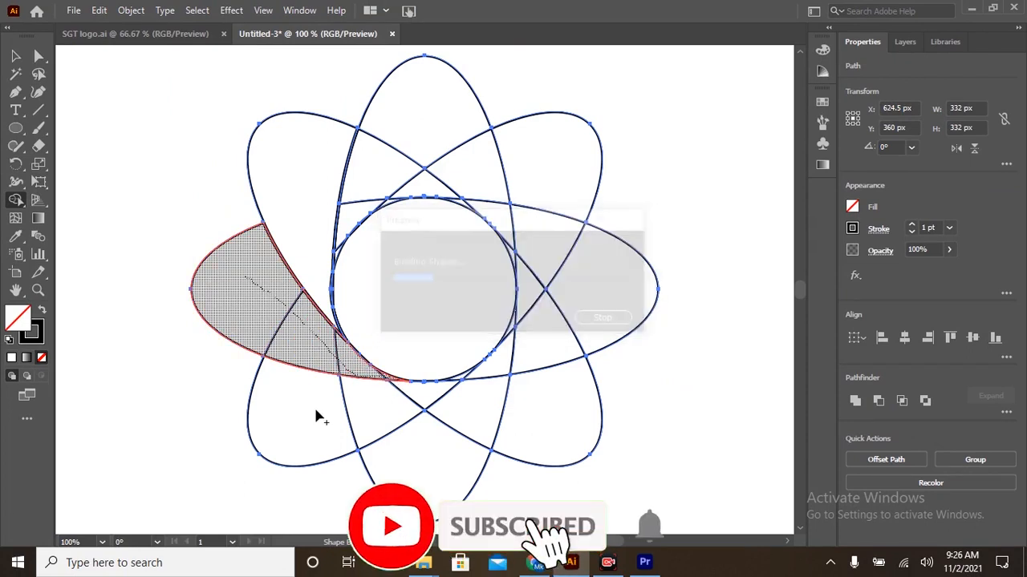
click(461, 386)
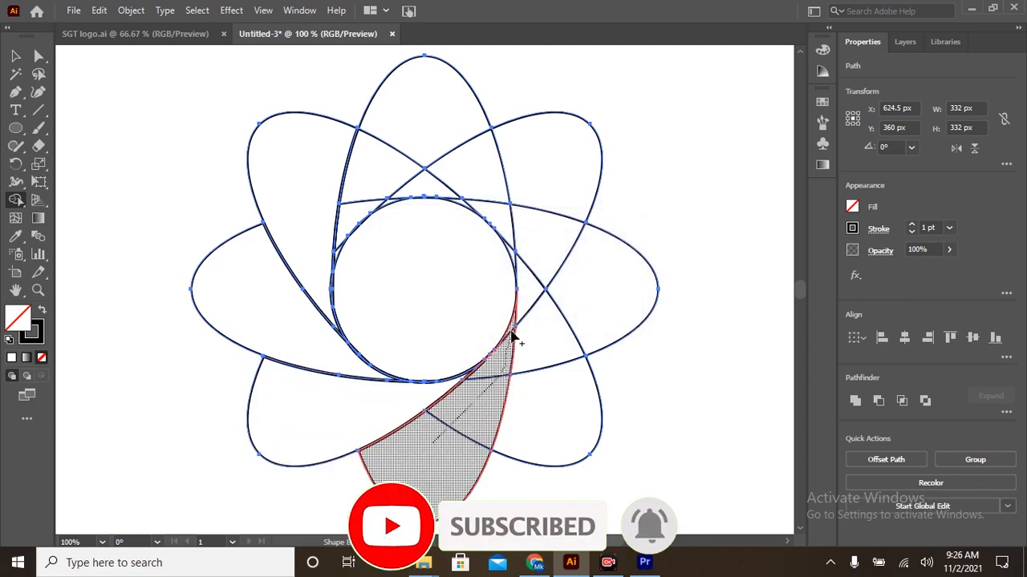
click(507, 346)
Merge the lower-right, right, upper-right and top petals the same way with the Shape Builder, and select the whole flower.
mouse_move(548, 397)
mouse_down()
mouse_move(533, 298)
mouse_move(516, 264)
mouse_up()
drag(601, 286, 468, 205)
drag(558, 144, 397, 201)
mouse_move(412, 113)
mouse_down()
mouse_move(347, 206)
mouse_move(339, 250)
mouse_up()
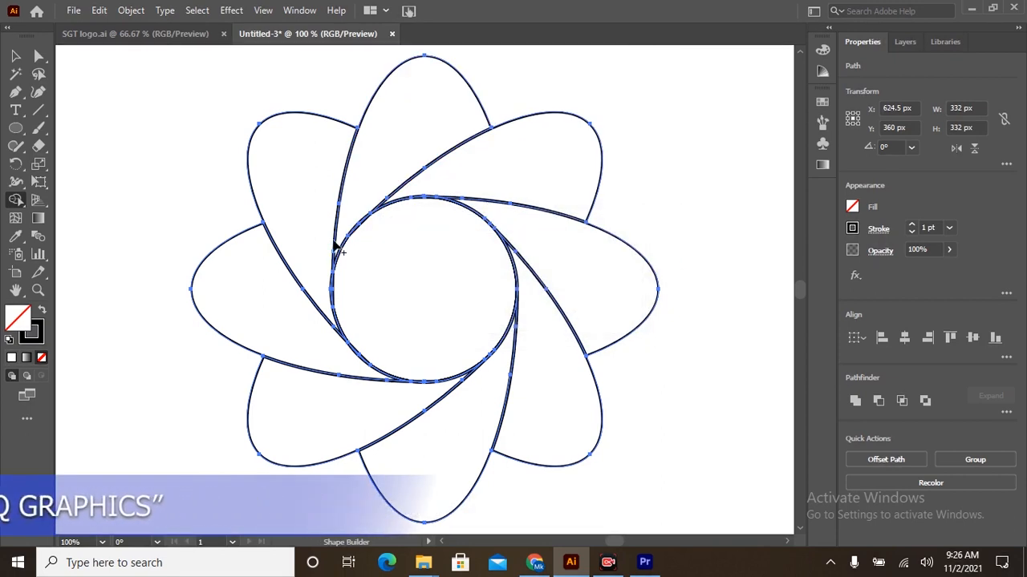
key(v)
drag(149, 88, 610, 513)
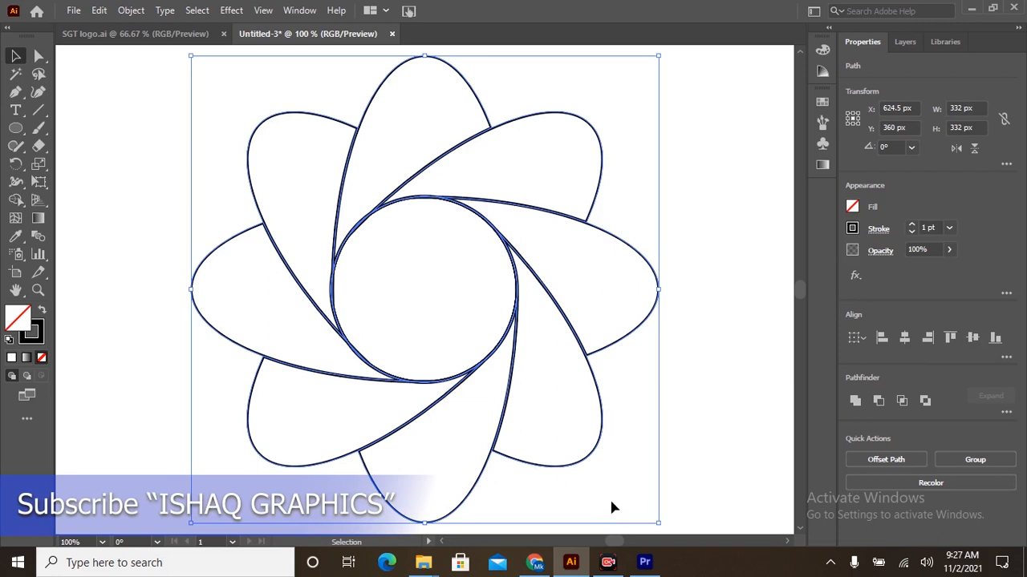
Draw a small ellipse about 70 x 79 px beside the flower's upper-left petal and fill it with a white-to-black linear gradient.
click(16, 128)
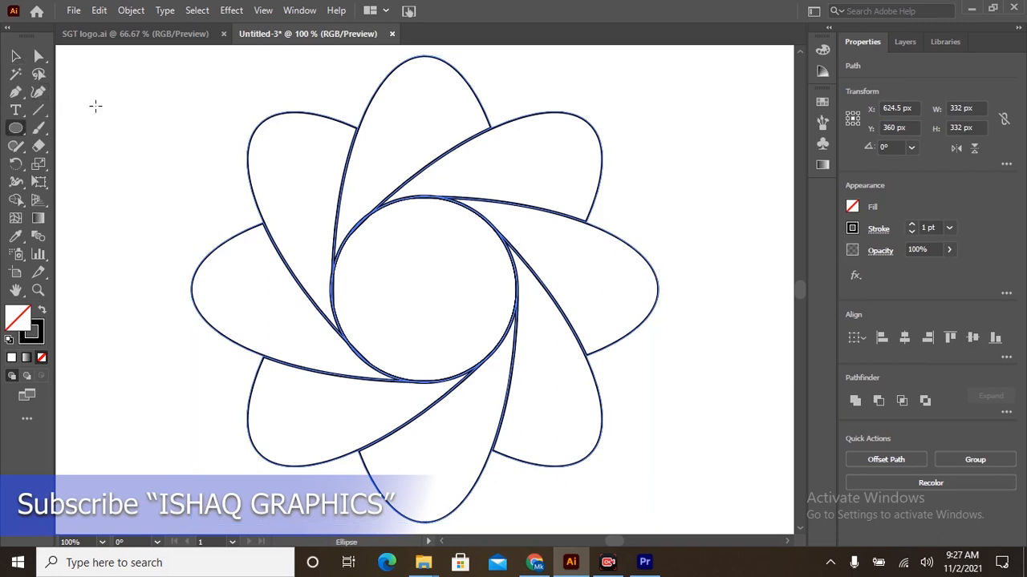
drag(89, 96, 192, 205)
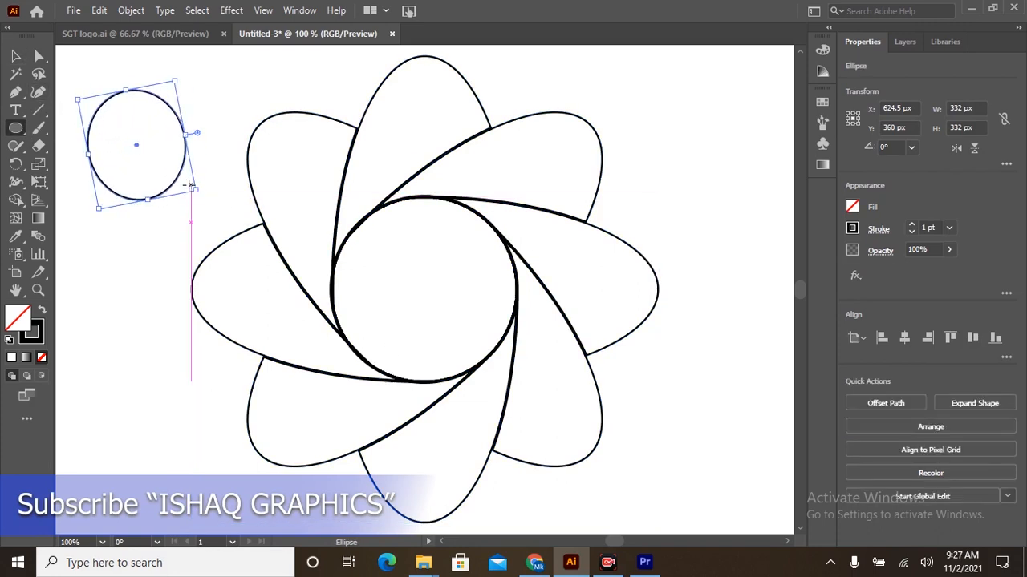
click(822, 164)
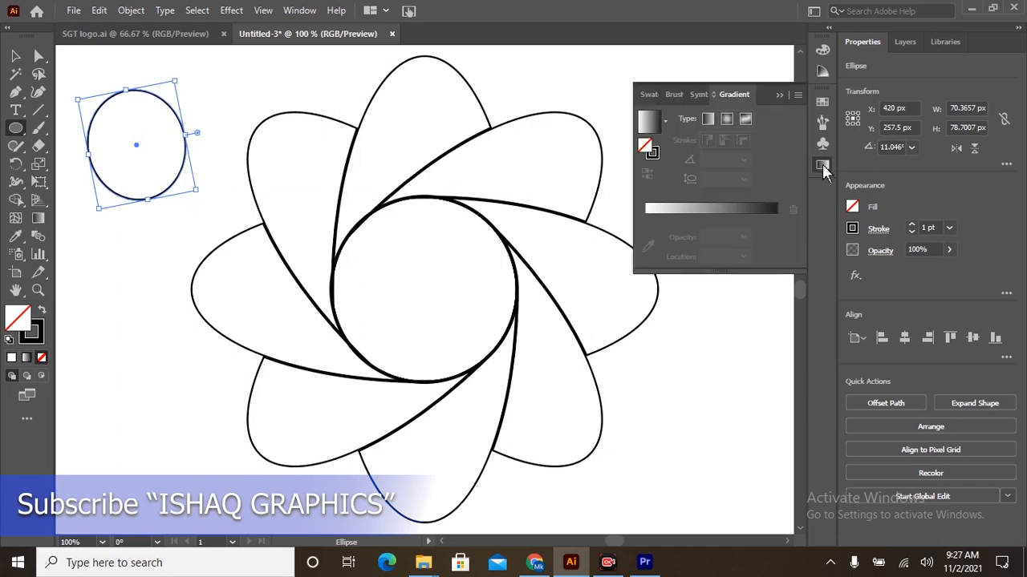
click(711, 210)
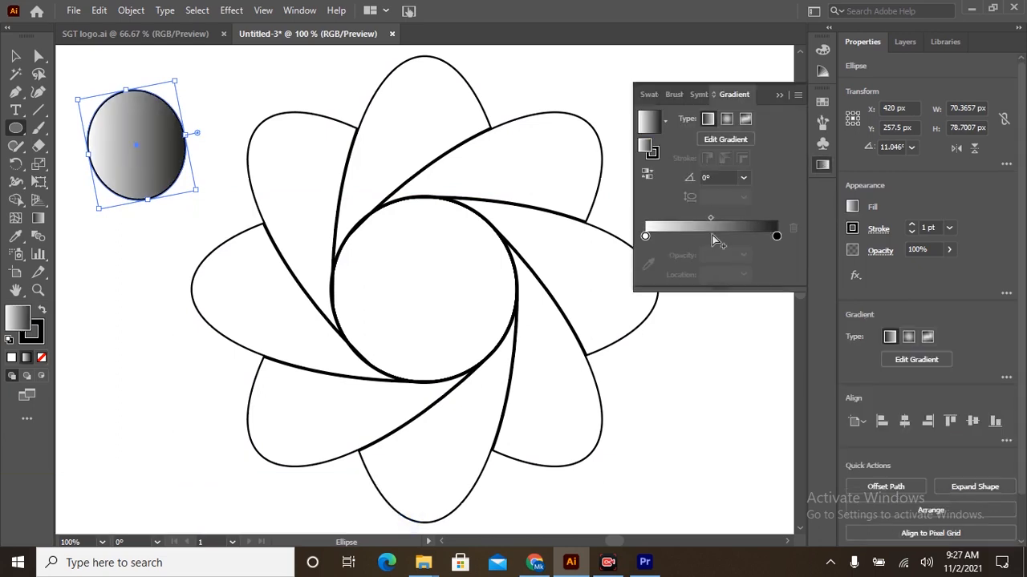
Add a cyan colour stop at about 50% of the small ellipse's gradient and change its starting stop to black.
click(713, 237)
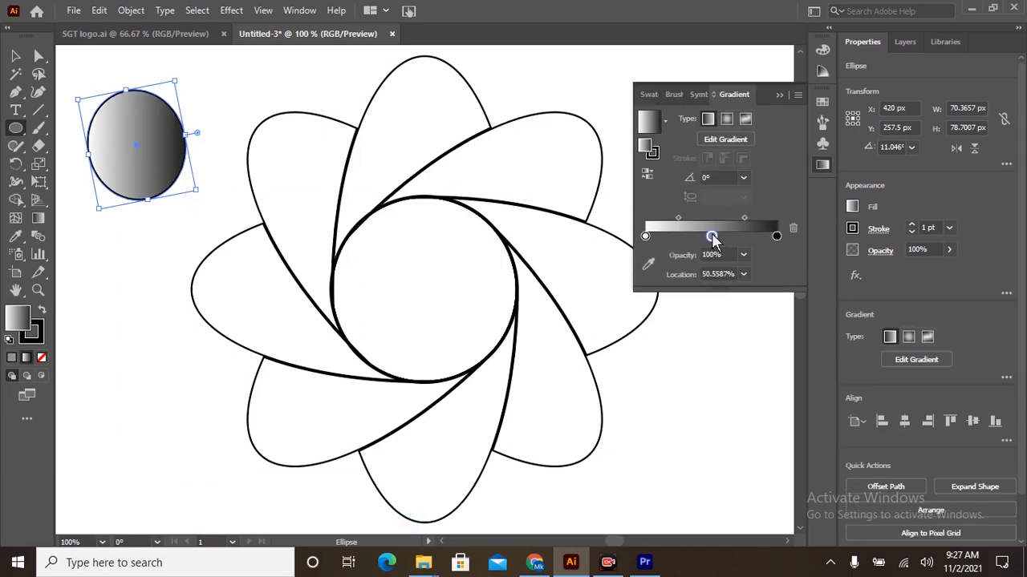
double_click(712, 238)
click(658, 285)
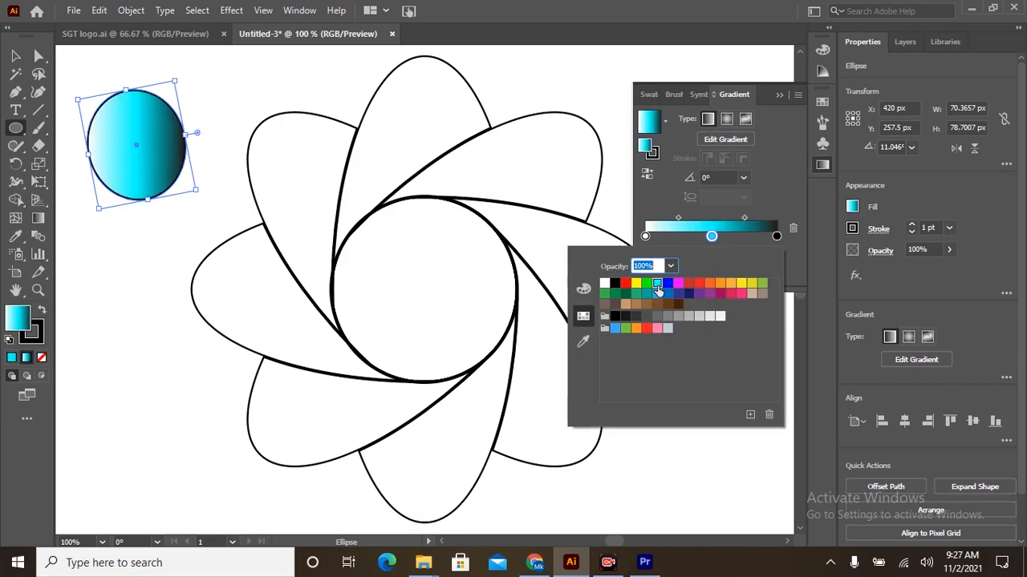
click(646, 236)
double_click(646, 218)
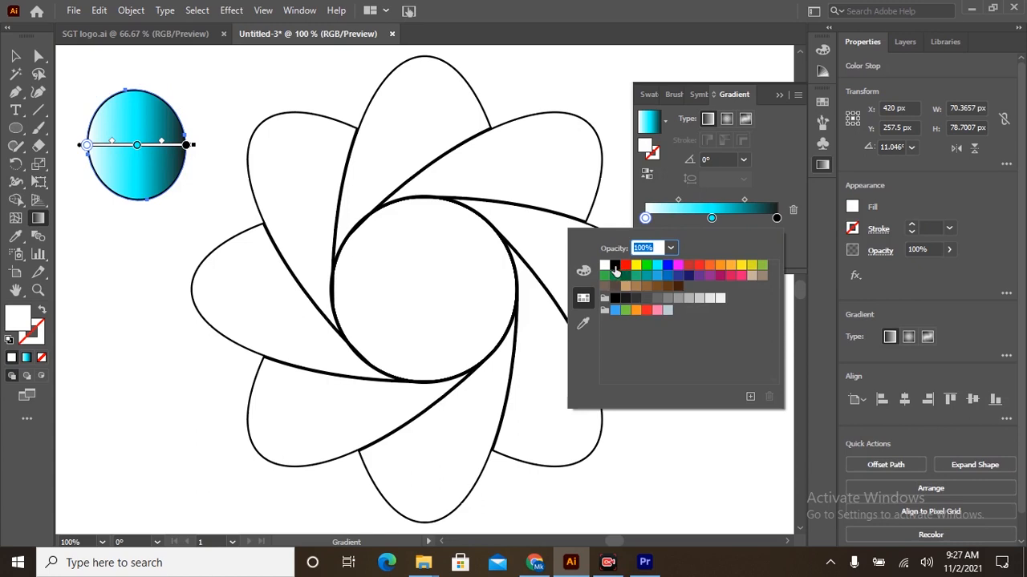
click(614, 268)
click(716, 213)
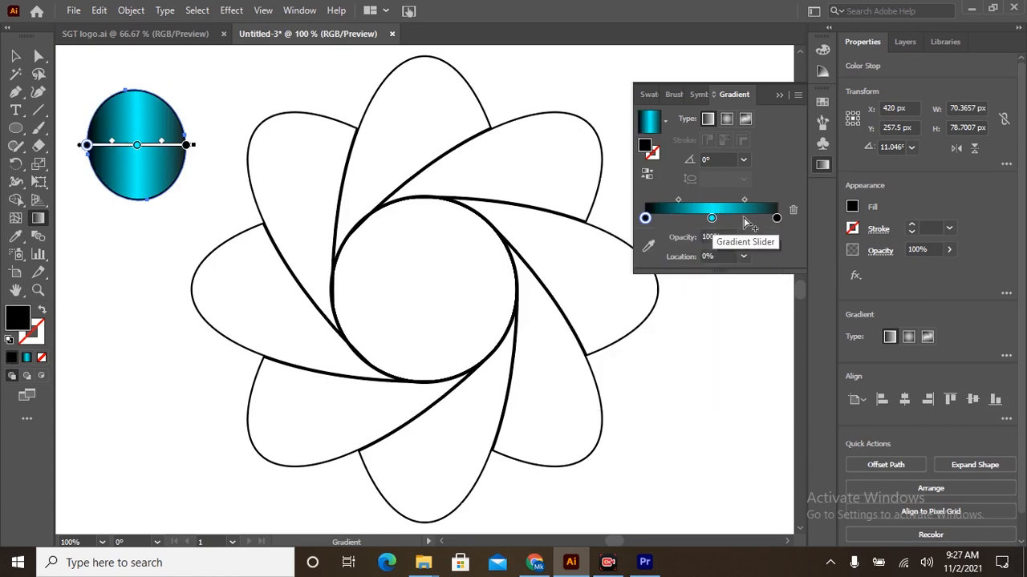
Add medium-blue colour stops at about 74% and 26% of the gradient, on either side of the cyan stop.
click(742, 218)
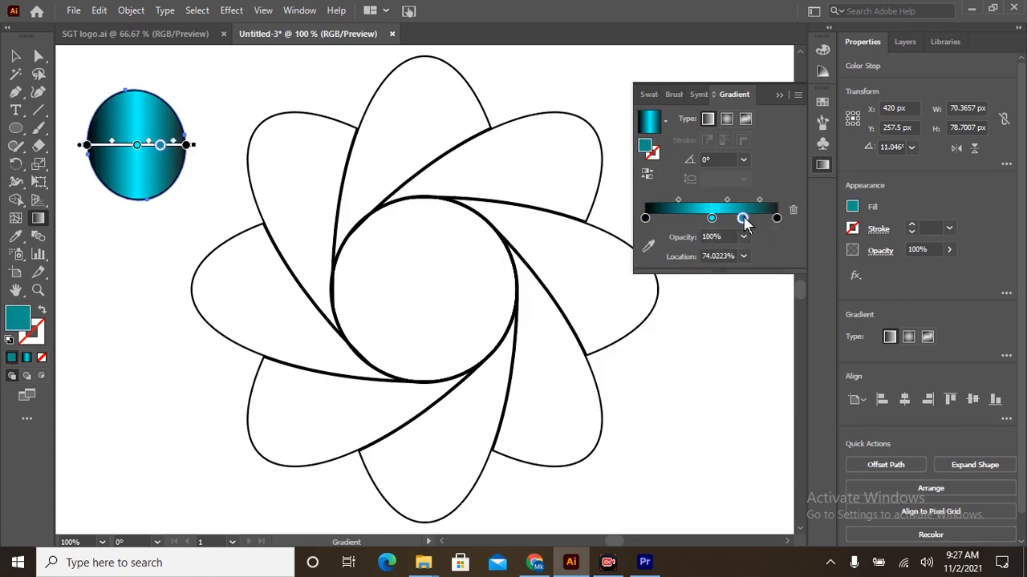
double_click(743, 218)
click(657, 276)
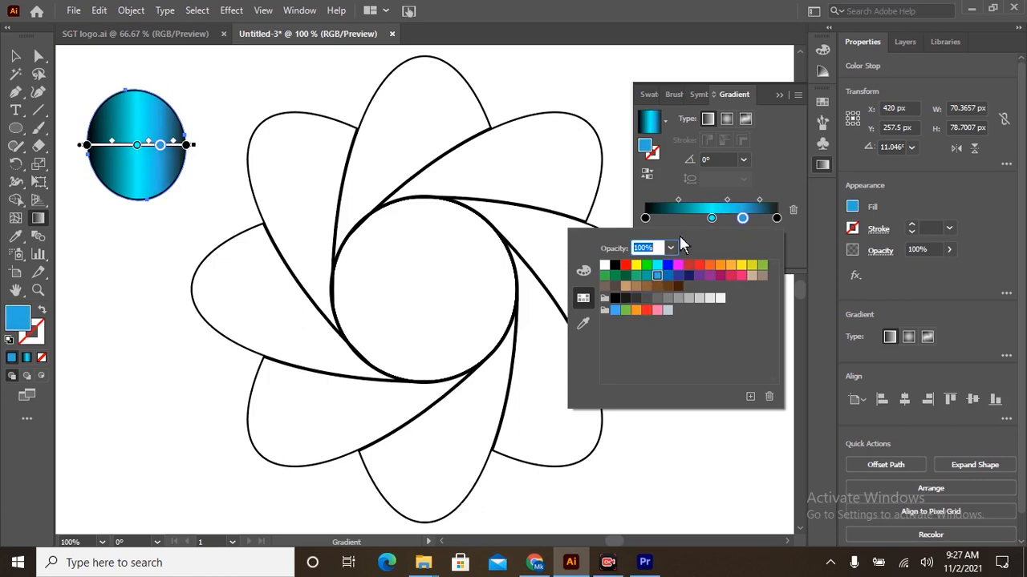
click(684, 218)
click(678, 218)
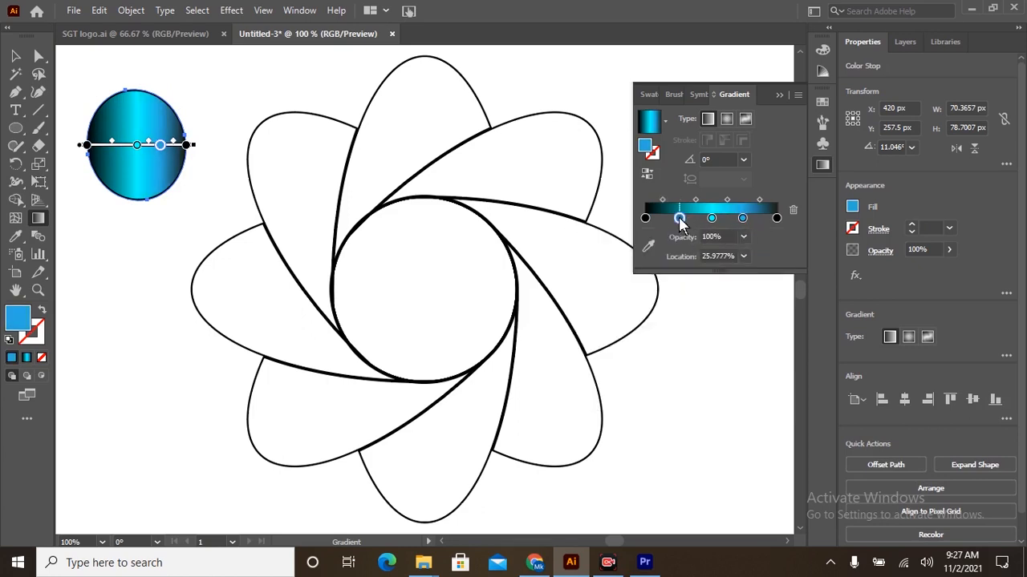
double_click(679, 218)
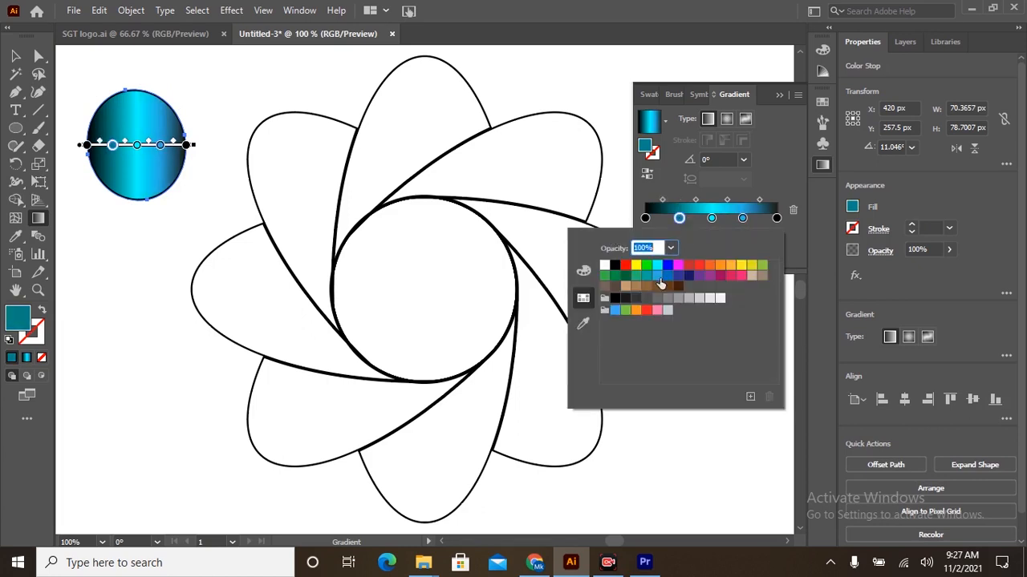
click(657, 277)
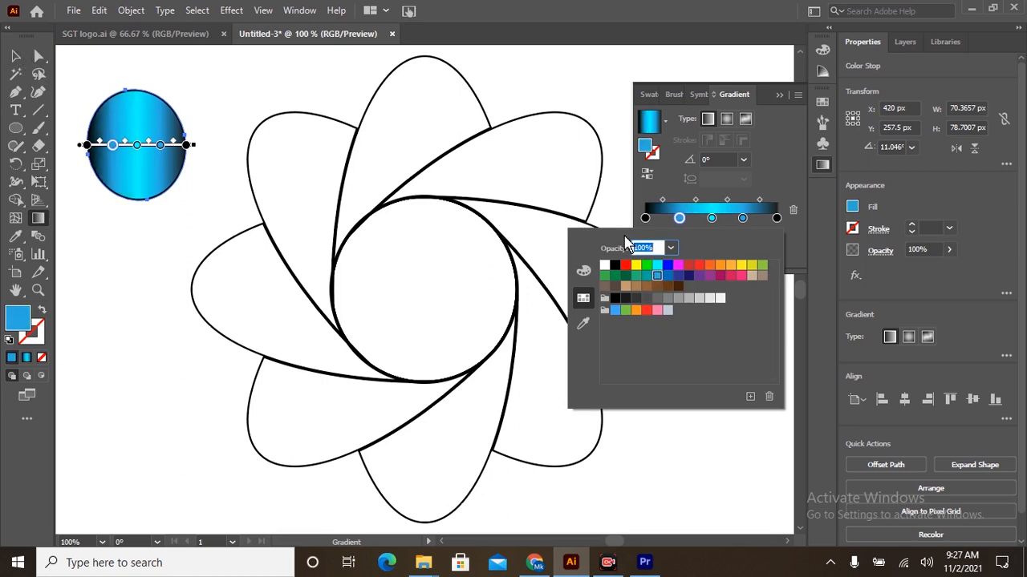
click(711, 219)
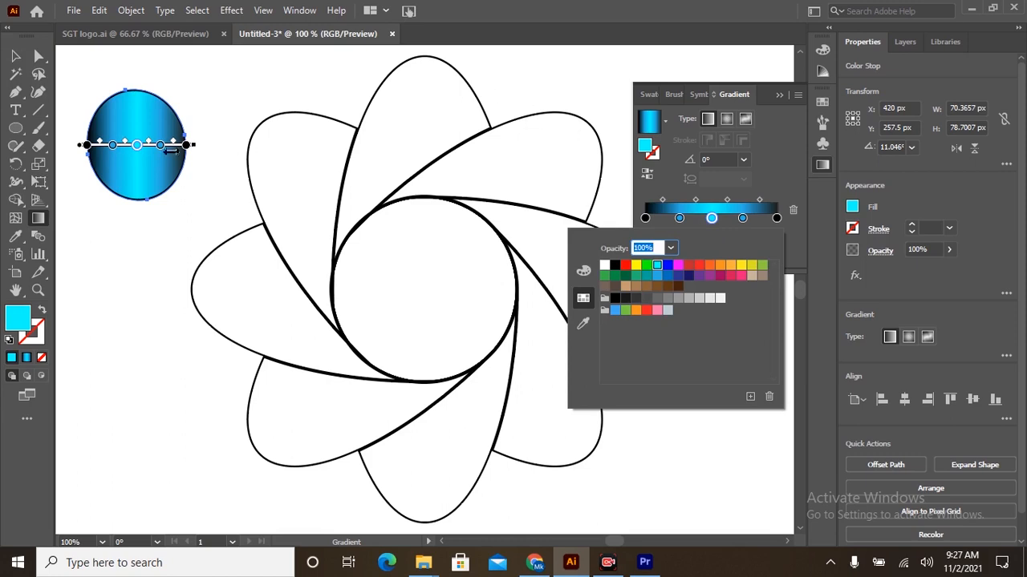
click(19, 58)
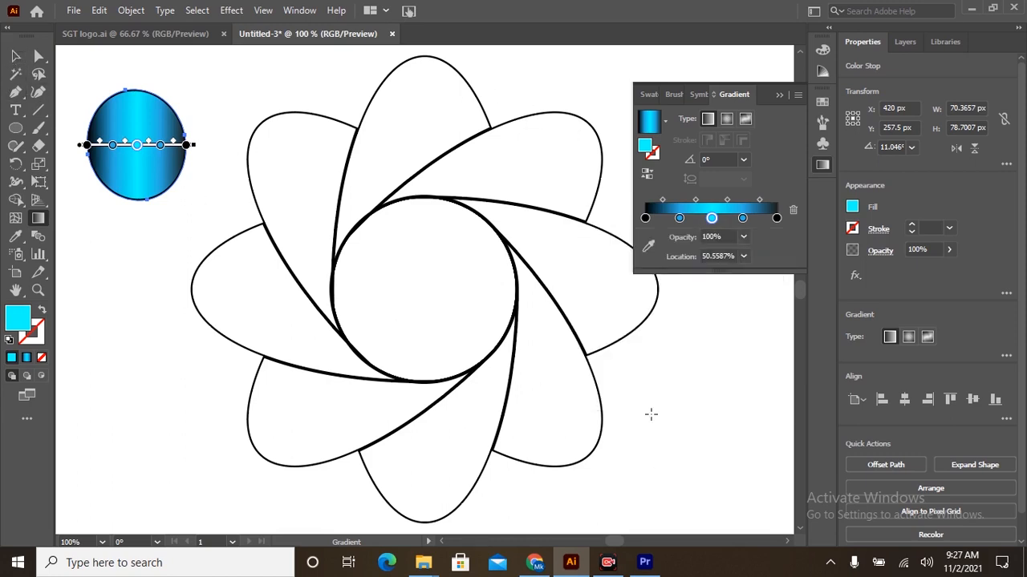
Fill all the flower's petals and its centre circle with the small ellipse's black, blue and cyan gradient using the Eyedropper.
click(777, 96)
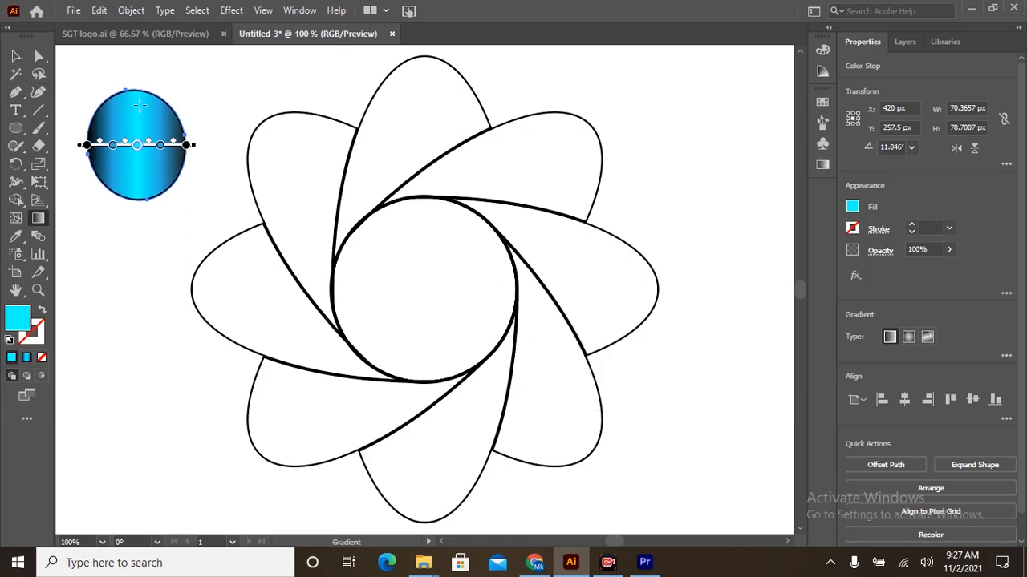
click(21, 56)
click(250, 104)
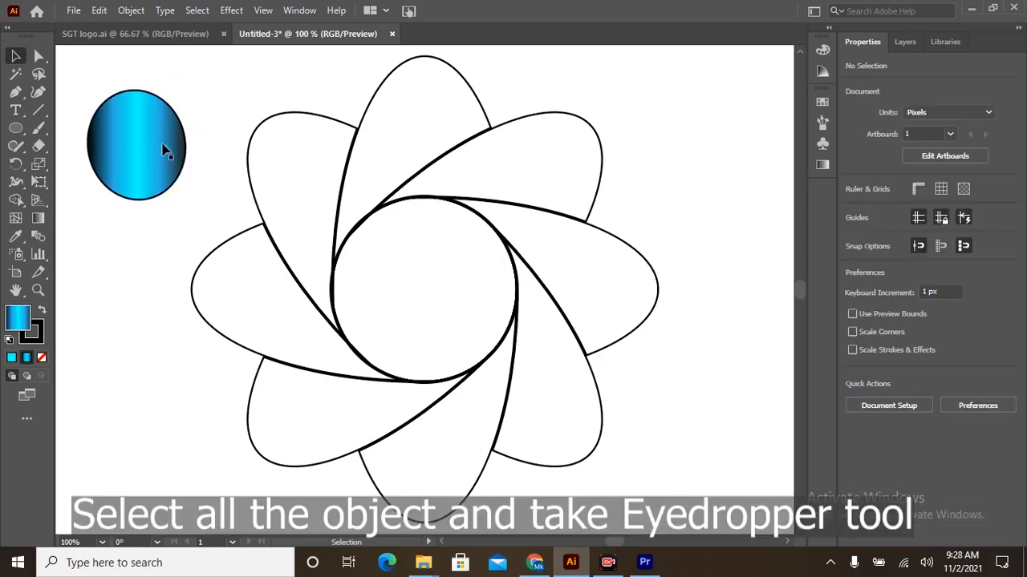
drag(301, 127, 688, 495)
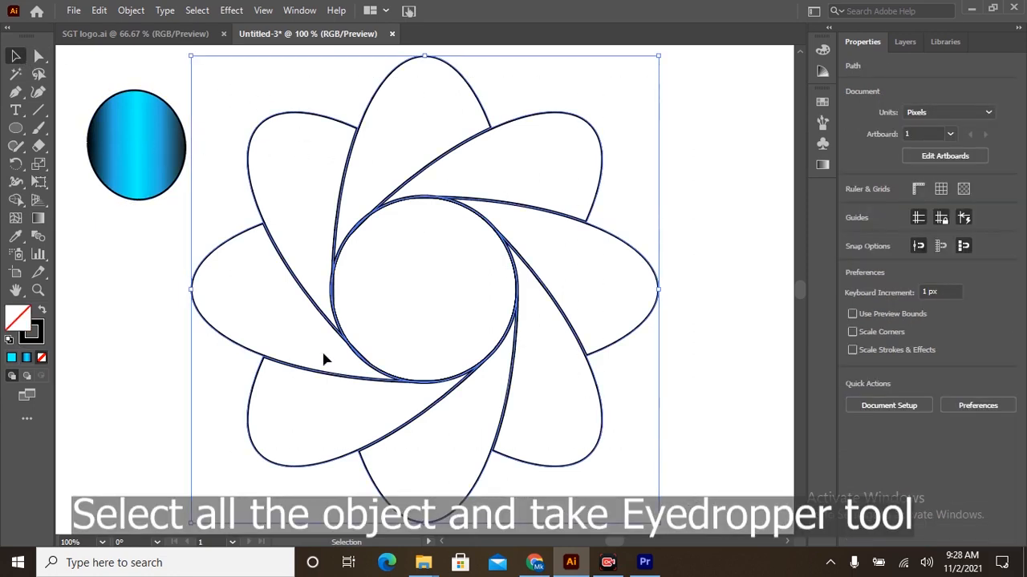
click(15, 237)
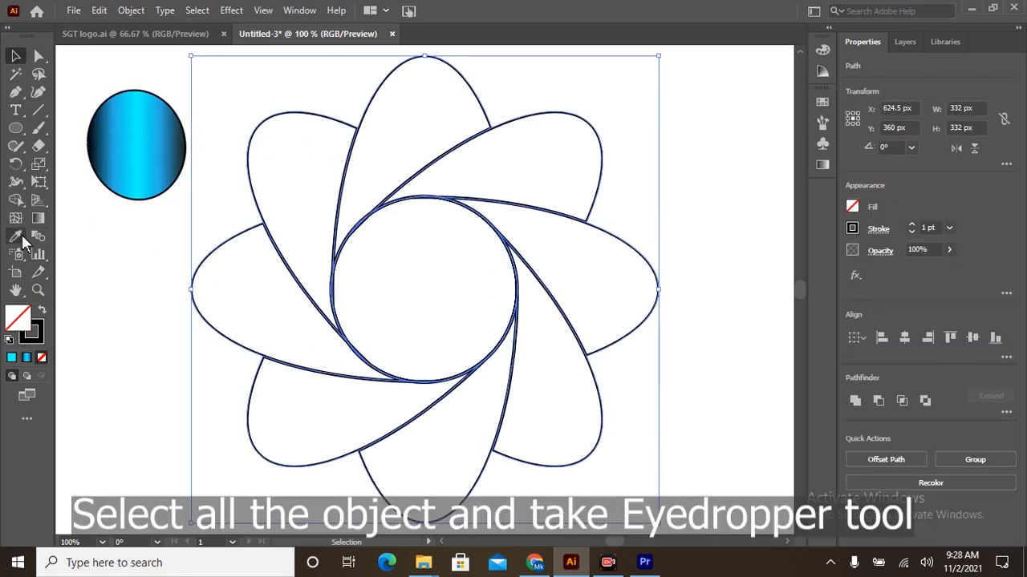
click(149, 122)
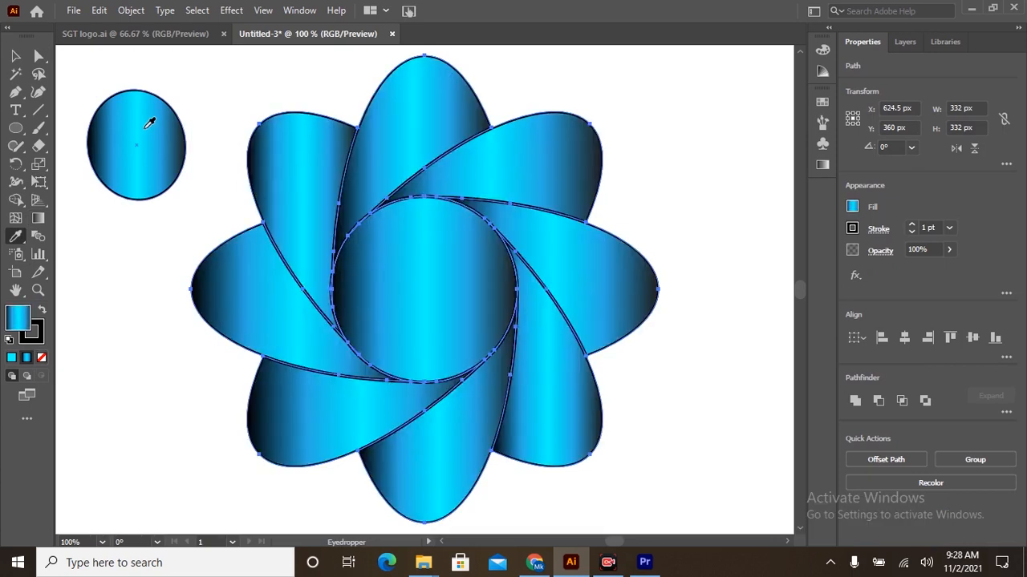
Remove the black stroke from all the flower's petals and its centre circle.
click(14, 59)
drag(223, 72, 660, 487)
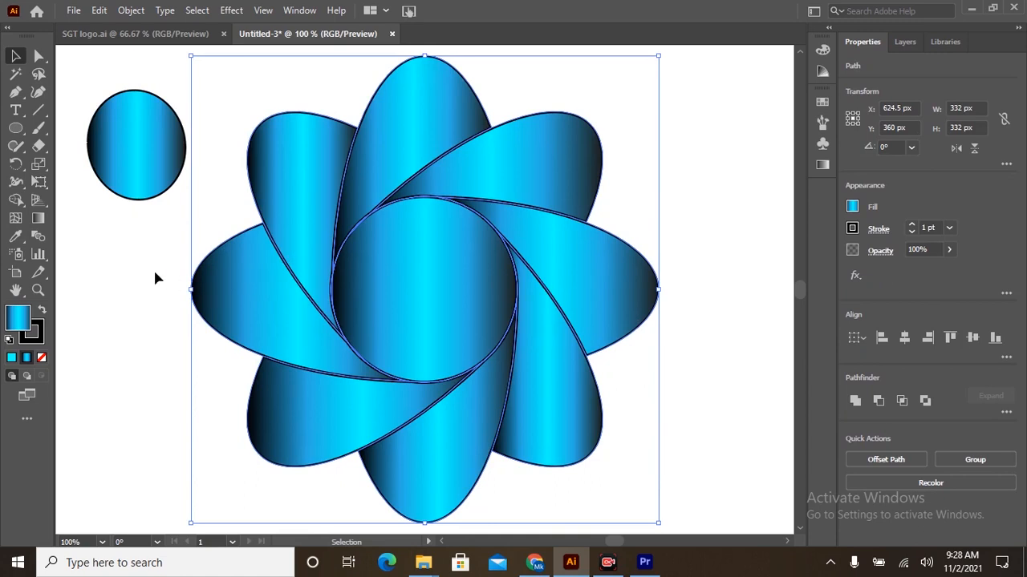
click(120, 290)
click(44, 337)
click(42, 358)
click(16, 316)
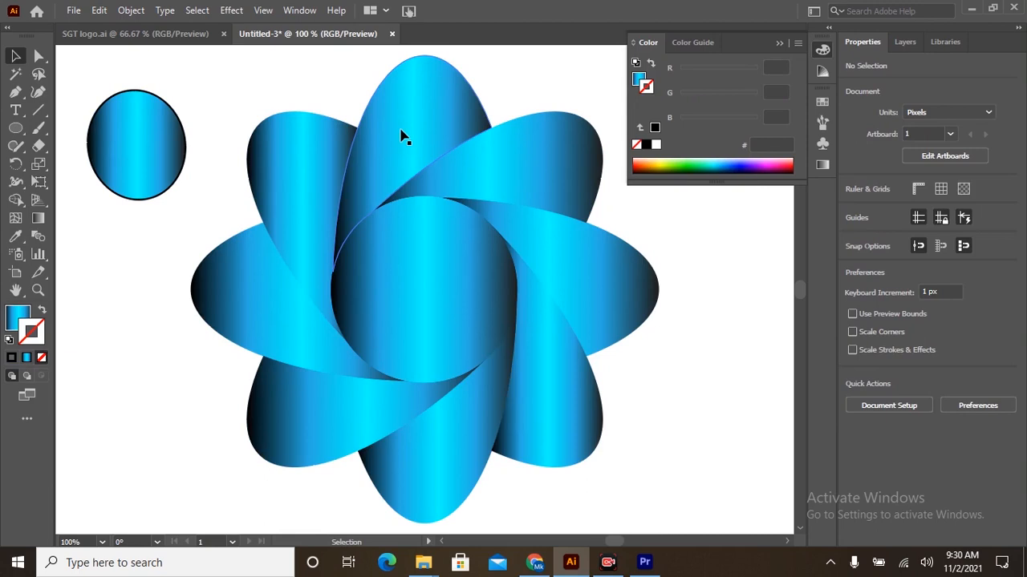
Redirect the gradients of the top and upper-right petals with the Gradient tool, running from each outer edge towards the centre circle.
click(402, 137)
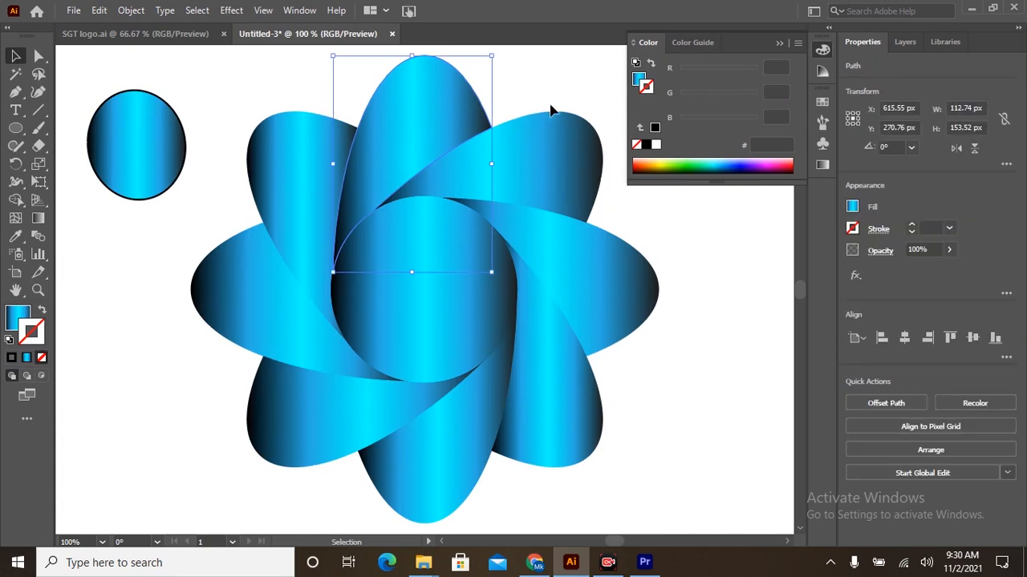
click(38, 219)
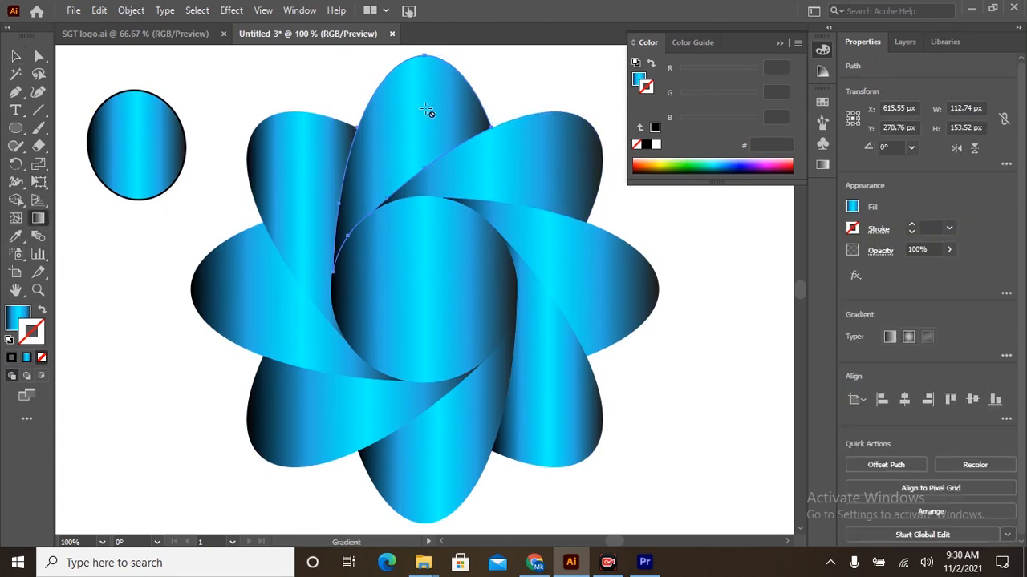
click(13, 313)
mouse_move(482, 70)
mouse_down()
mouse_move(413, 161)
mouse_move(339, 230)
mouse_move(311, 224)
mouse_move(339, 232)
mouse_up()
ctrl+click(562, 157)
drag(628, 210, 391, 178)
Redirect the gradients of the right and lower-right petals from their outer edges towards the flower's centre.
ctrl+click(613, 313)
mouse_move(640, 360)
mouse_down()
mouse_move(603, 307)
mouse_move(474, 188)
mouse_move(486, 172)
mouse_up()
key(ctrl)
ctrl+click(555, 388)
drag(534, 475, 525, 239)
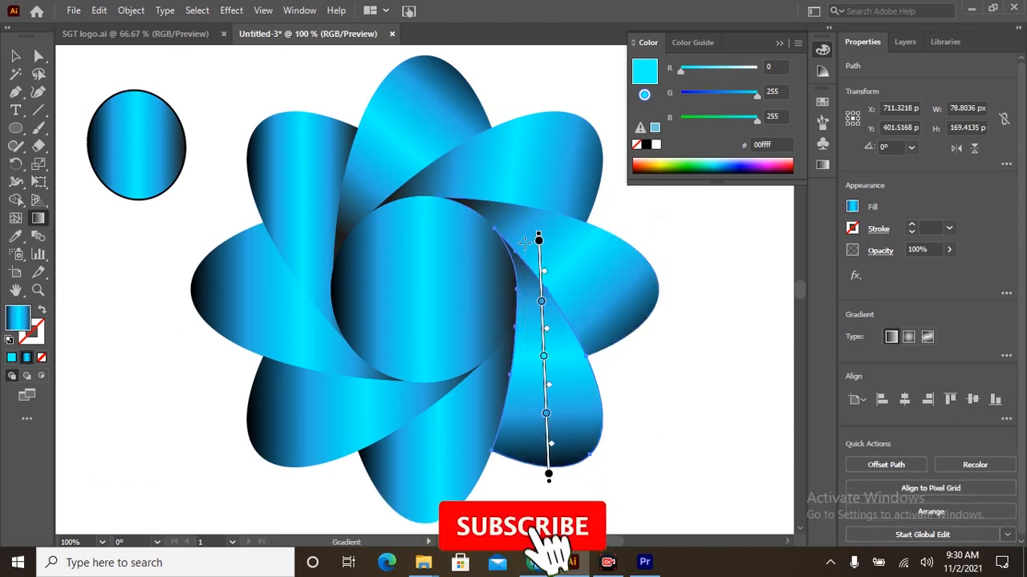
Redirect the gradients of the bottom and lower-left petals so they run inward from the outer edges.
ctrl+click(469, 452)
drag(365, 497, 536, 329)
ctrl+click(324, 424)
drag(228, 380, 477, 401)
Redirect the gradients of the left and upper-left petals from their outer edges inward along the petals.
ctrl+click(298, 314)
mouse_move(218, 216)
mouse_down()
mouse_move(352, 383)
mouse_move(401, 394)
mouse_move(384, 401)
mouse_up()
ctrl+click(300, 171)
drag(302, 86, 311, 337)
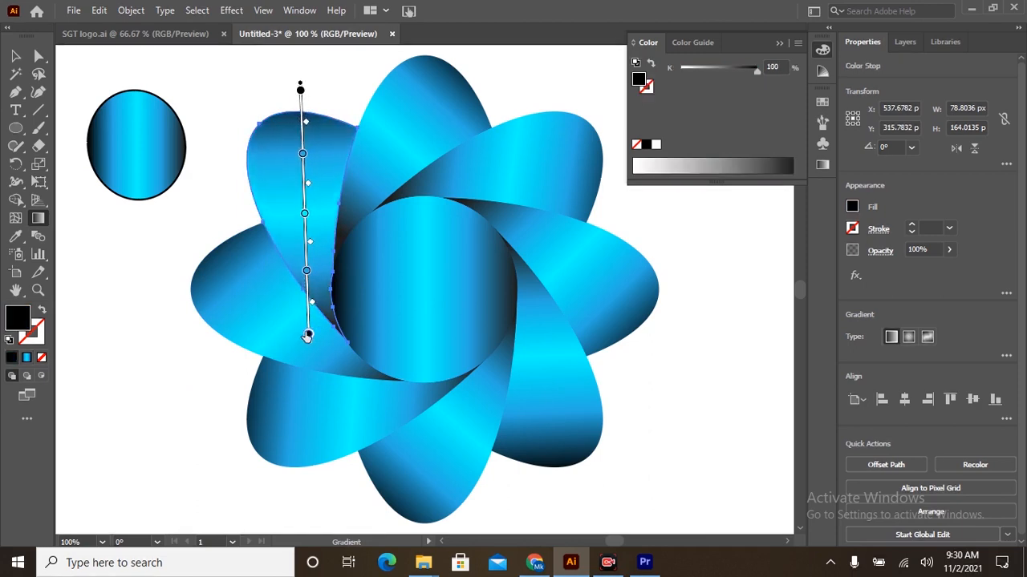
key(v)
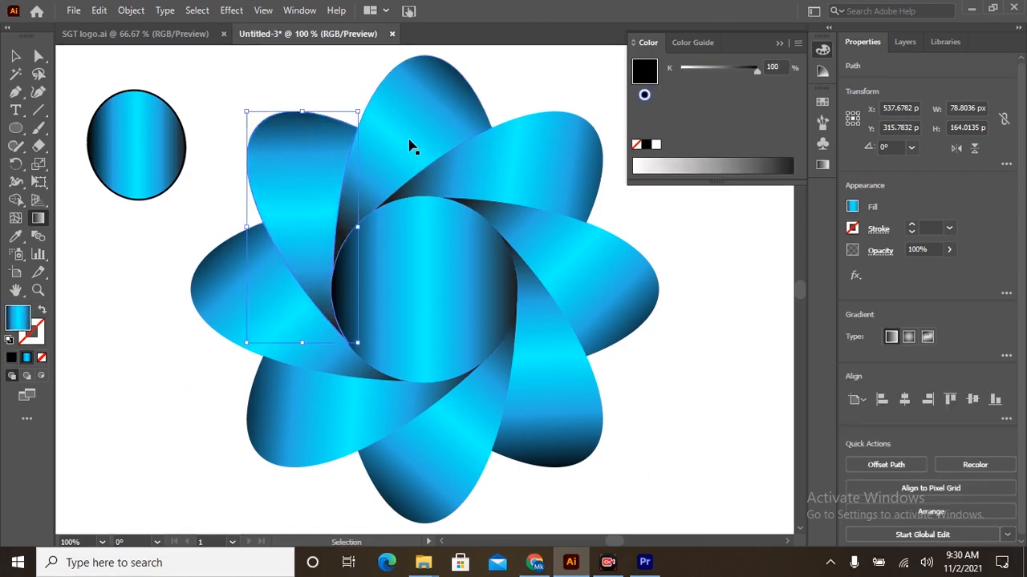
Remove the cyan and both medium-blue colour stops from the centre circle's gradient, keeping only the black end stops.
key(g)
ctrl+click(440, 316)
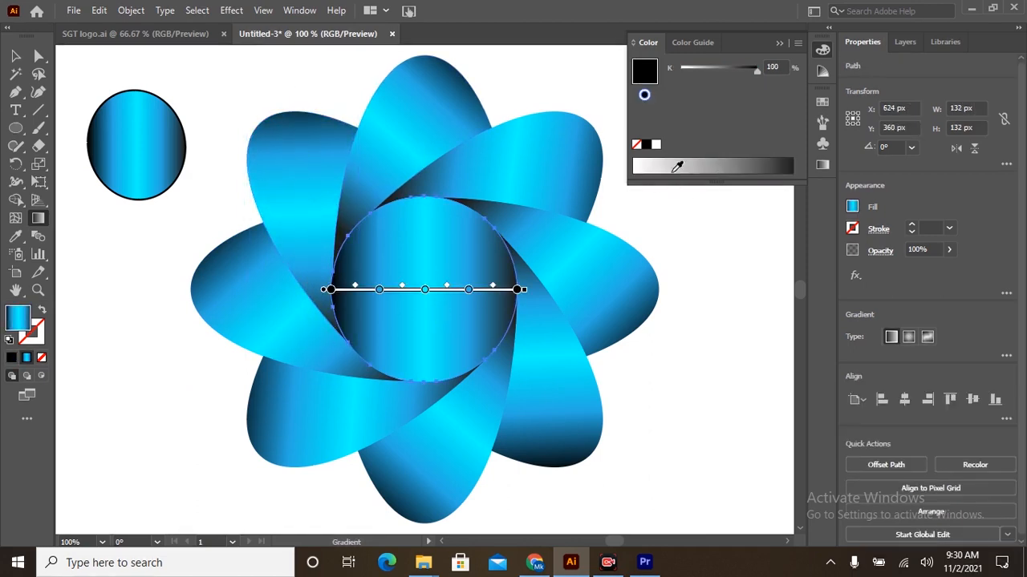
click(823, 164)
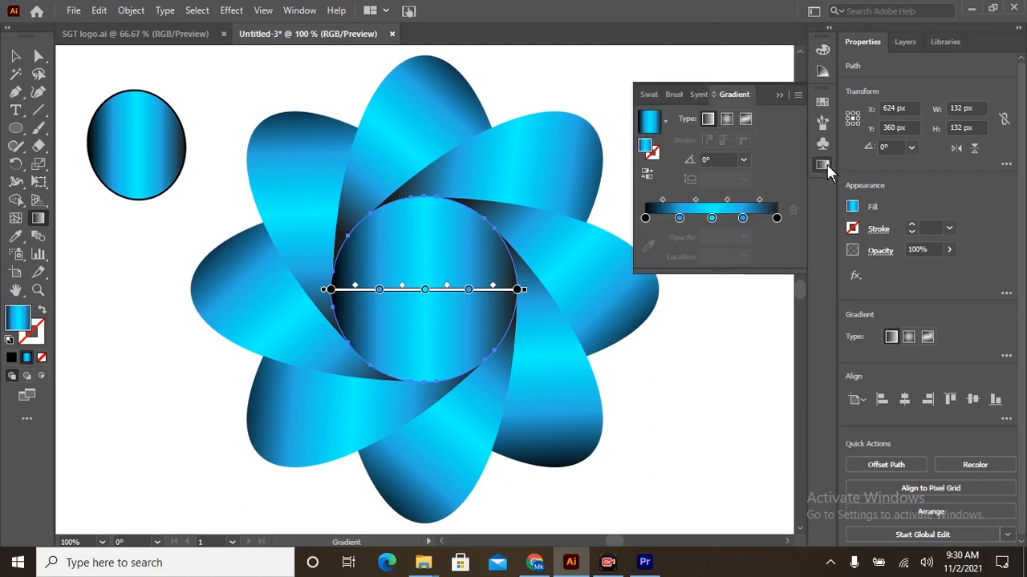
click(16, 55)
click(674, 343)
click(432, 297)
drag(712, 236, 714, 271)
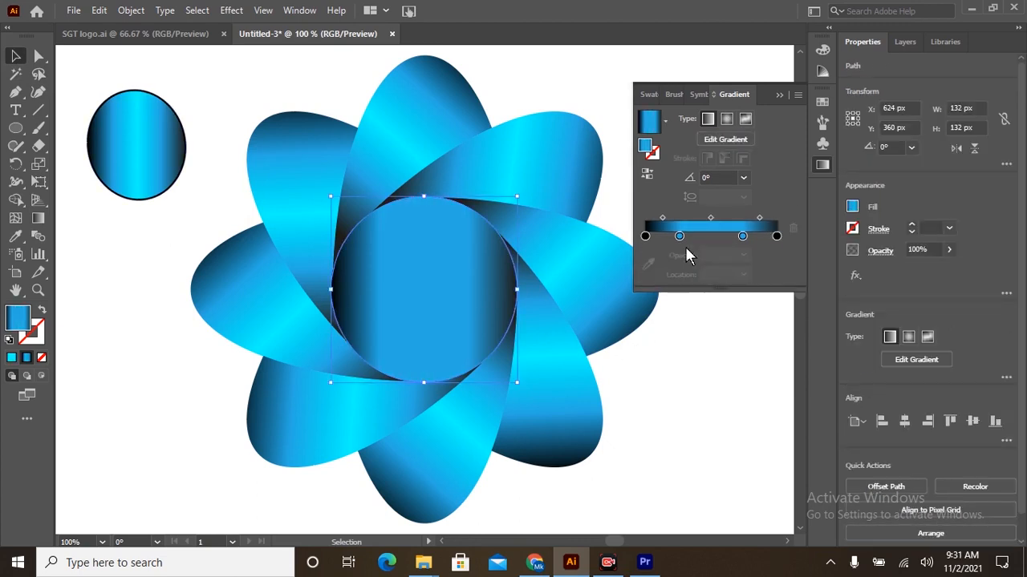
drag(678, 236, 696, 295)
drag(743, 235, 726, 251)
Add a light-grey colour stop at about 51% of the centre circle's gradient.
click(714, 238)
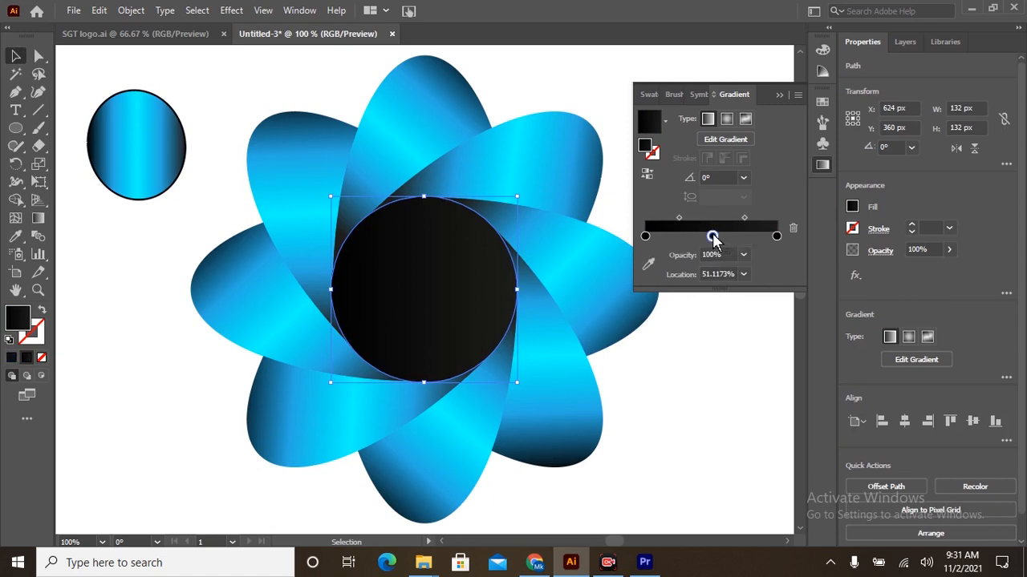
double_click(712, 235)
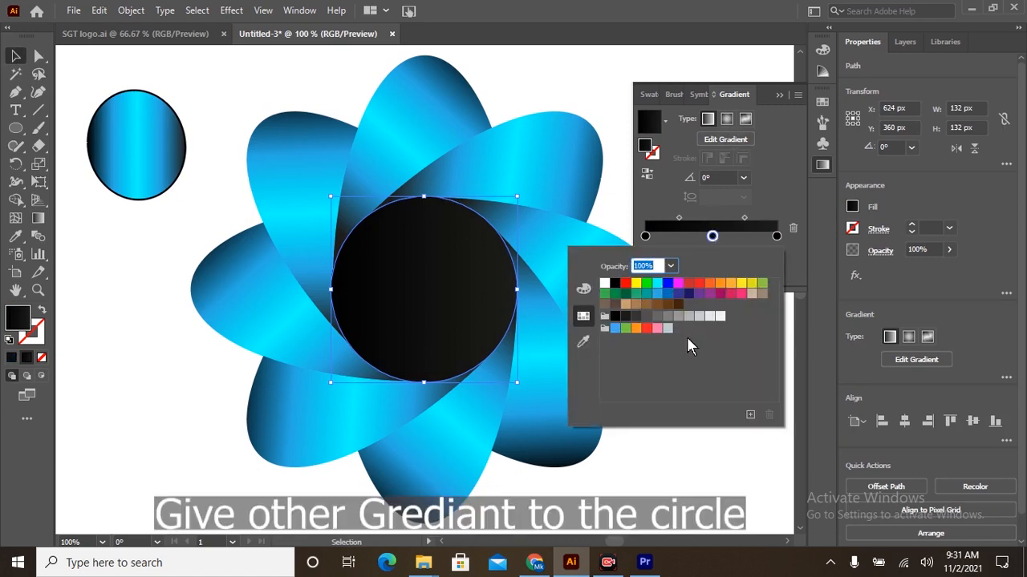
click(704, 322)
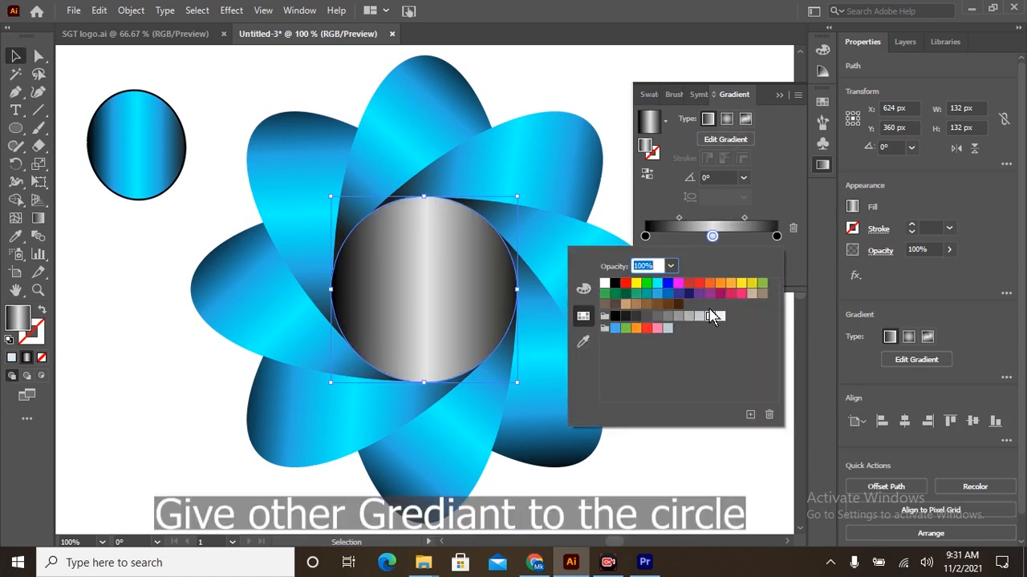
Make the circle's gradient radial, remove its starting black stop and move the light-grey stop to about 35%.
click(727, 119)
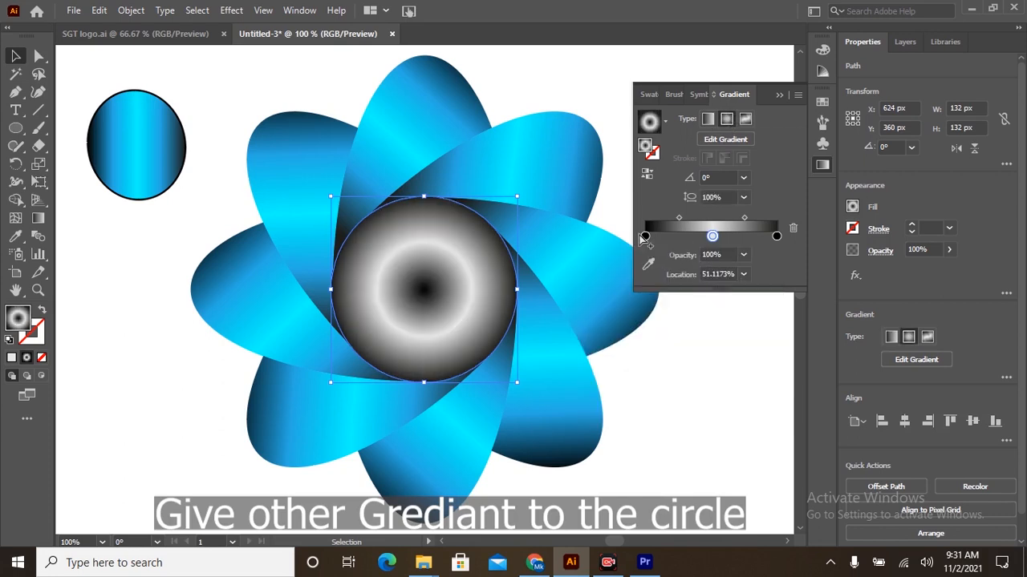
drag(645, 236, 657, 316)
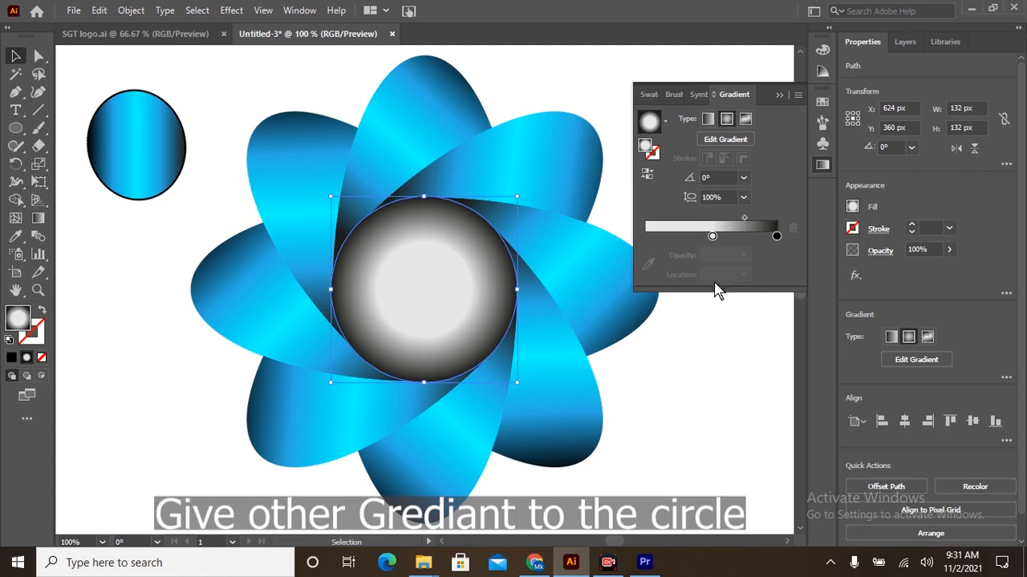
drag(713, 236, 691, 237)
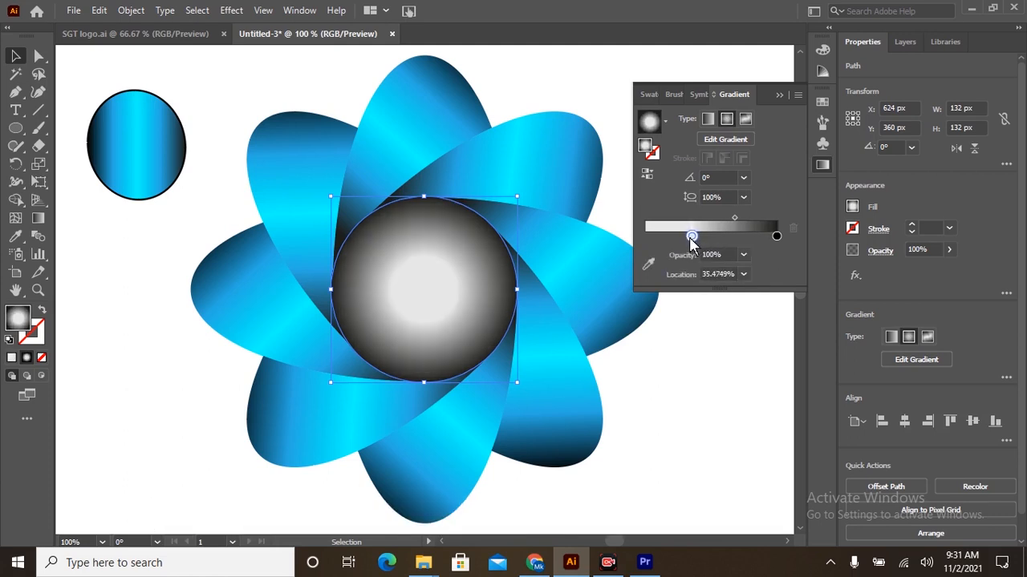